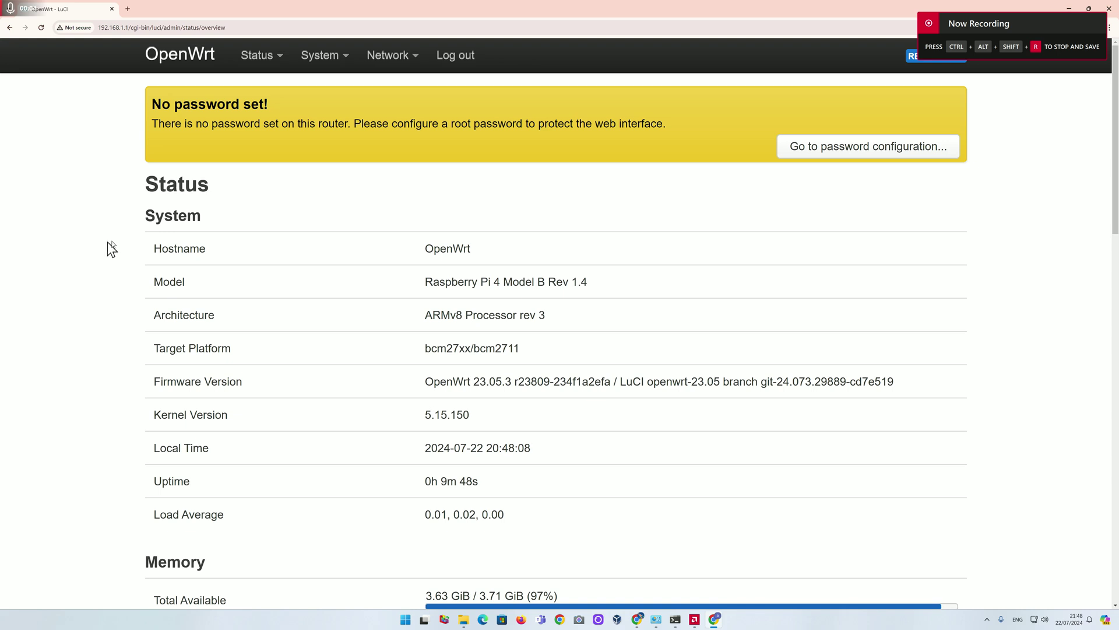
- Go to Network > Interfaces, which lists the lan interface at static 192.168.1.1/24
{"action": "mouse_move", "coordinate": [416, 56]}
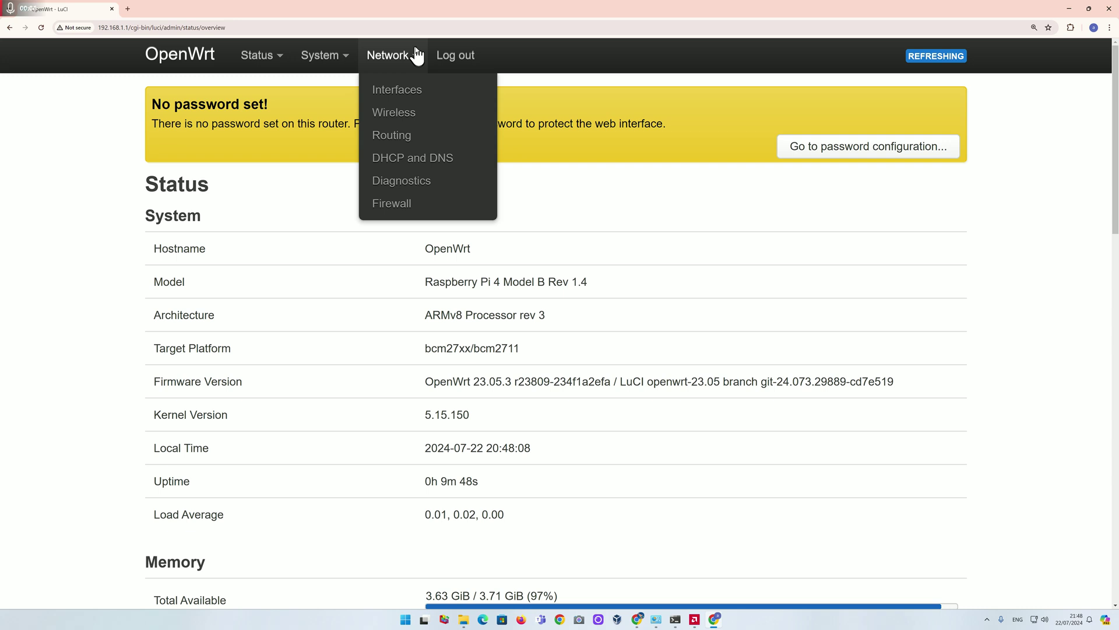
{"action": "left_click", "coordinate": [414, 89]}
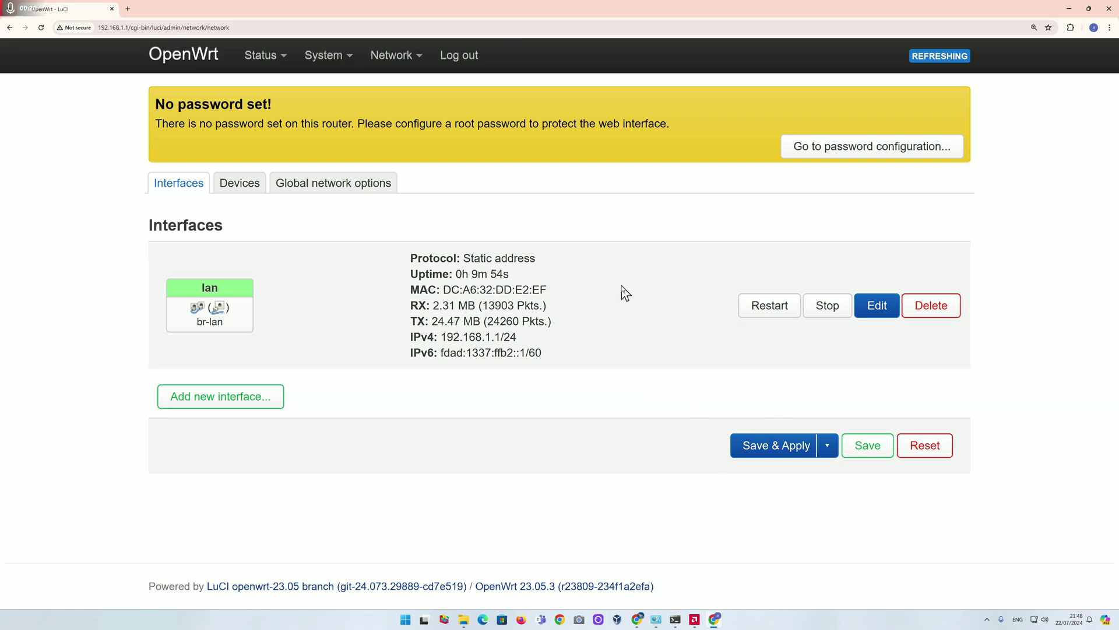
{"action": "mouse_move", "coordinate": [402, 55]}
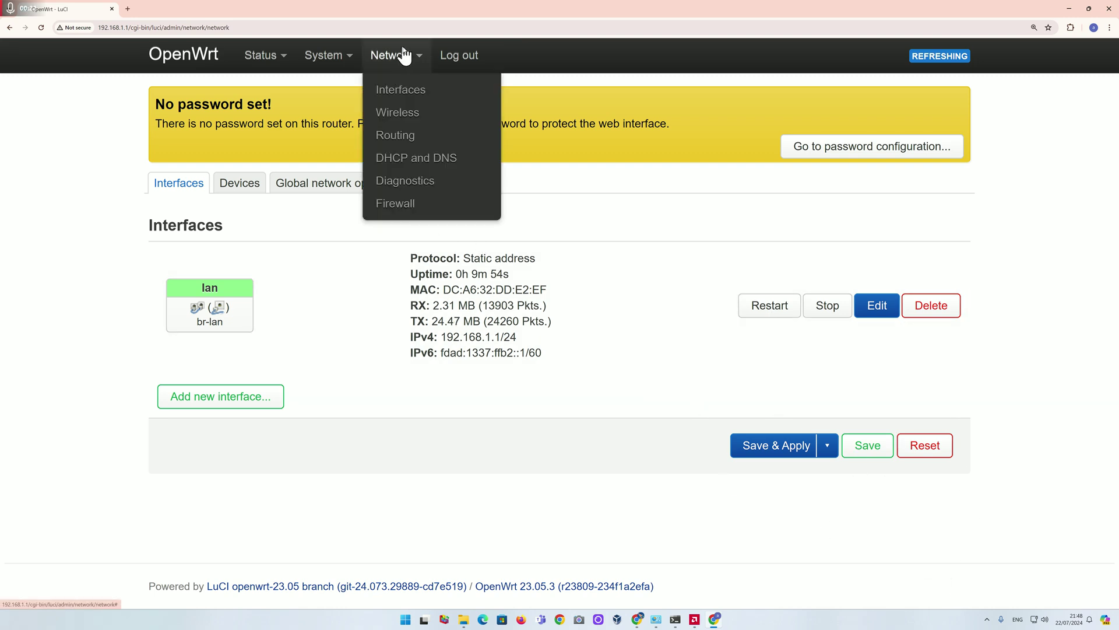
- Scan radio0 for nearby Wi-Fi networks from the Wireless overview
{"action": "left_click", "coordinate": [405, 116]}
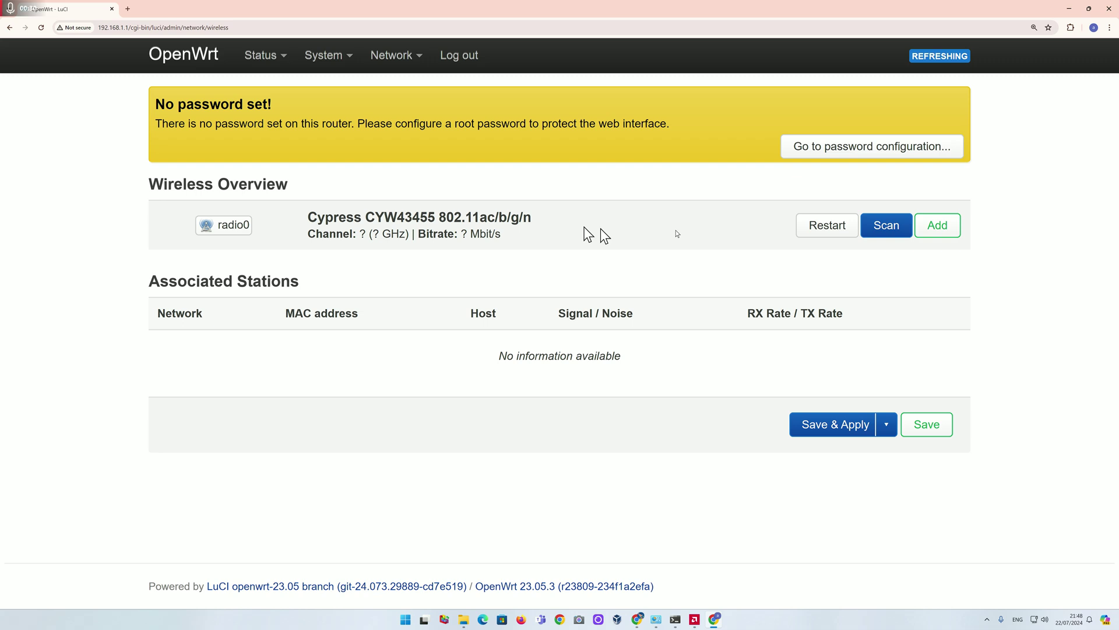
{"action": "left_click", "coordinate": [887, 233]}
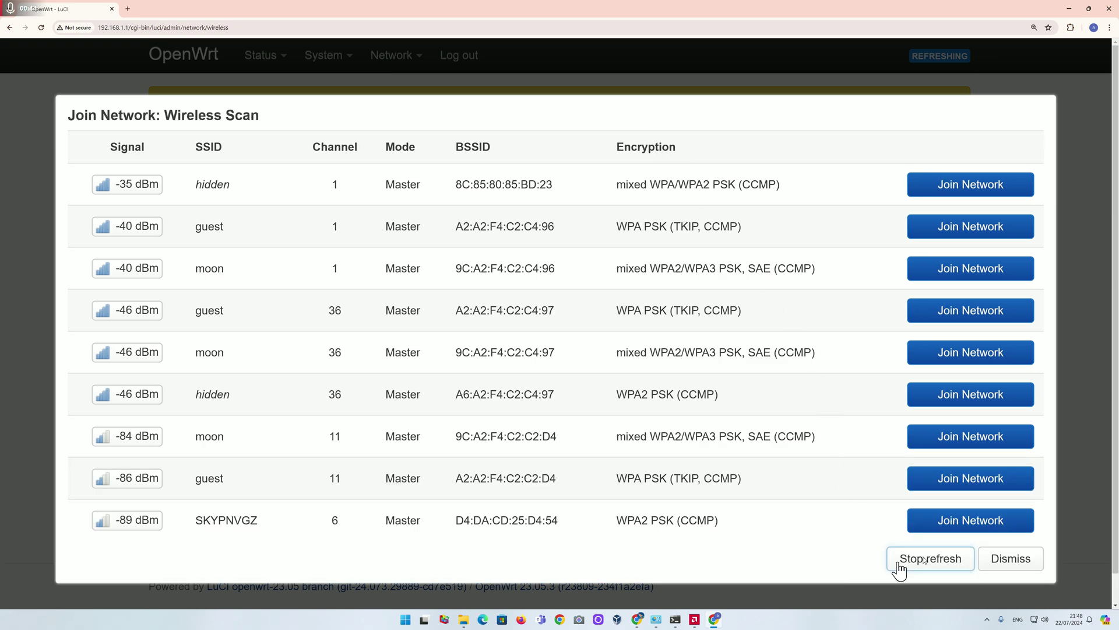
{"action": "left_click", "coordinate": [912, 563]}
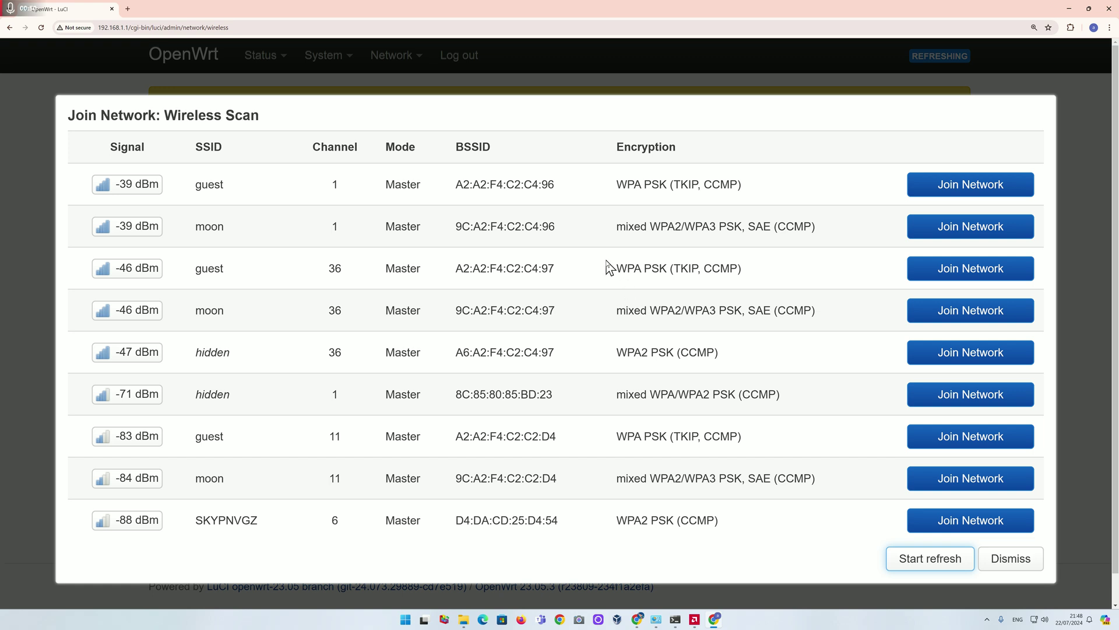
{"action": "left_click", "coordinate": [198, 228]}
{"action": "double_click", "coordinate": [198, 228]}
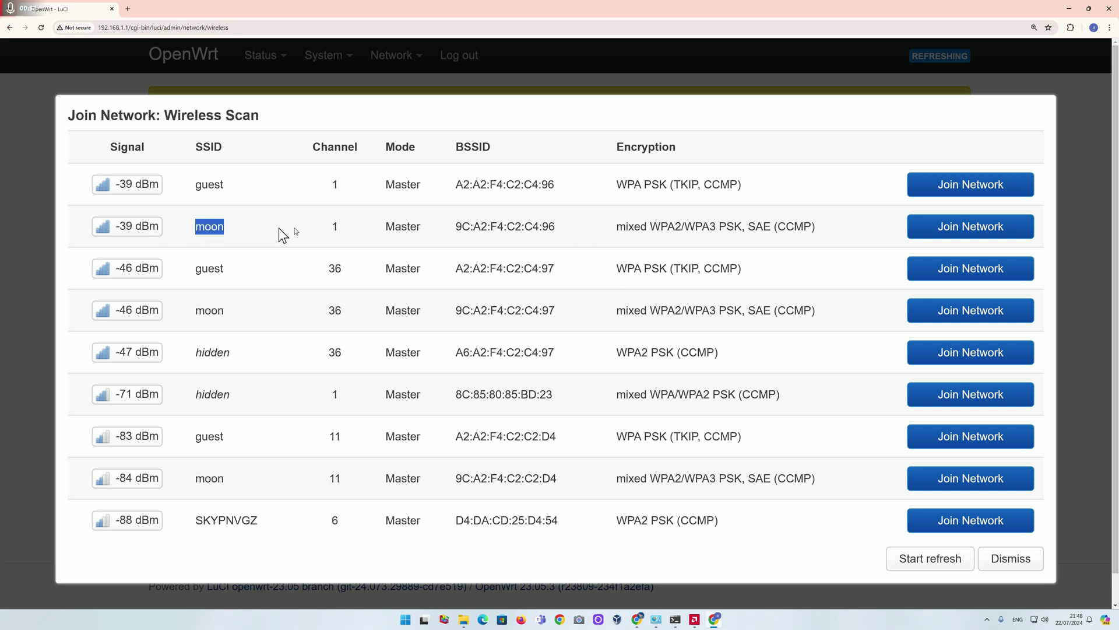
{"action": "left_click", "coordinate": [609, 233]}
{"action": "left_click_drag", "start_coordinate": [609, 238], "coordinate": [839, 239]}
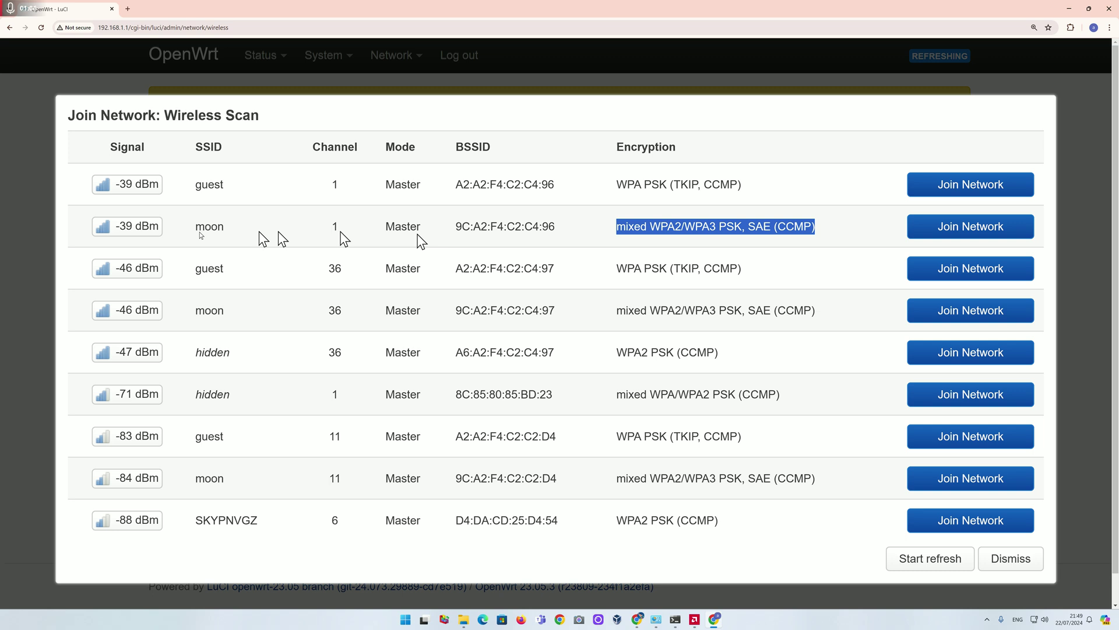
- Join moon on channel 1, replacing the wireless configuration, and enter the WPA passphrase
{"action": "left_click", "coordinate": [921, 232]}
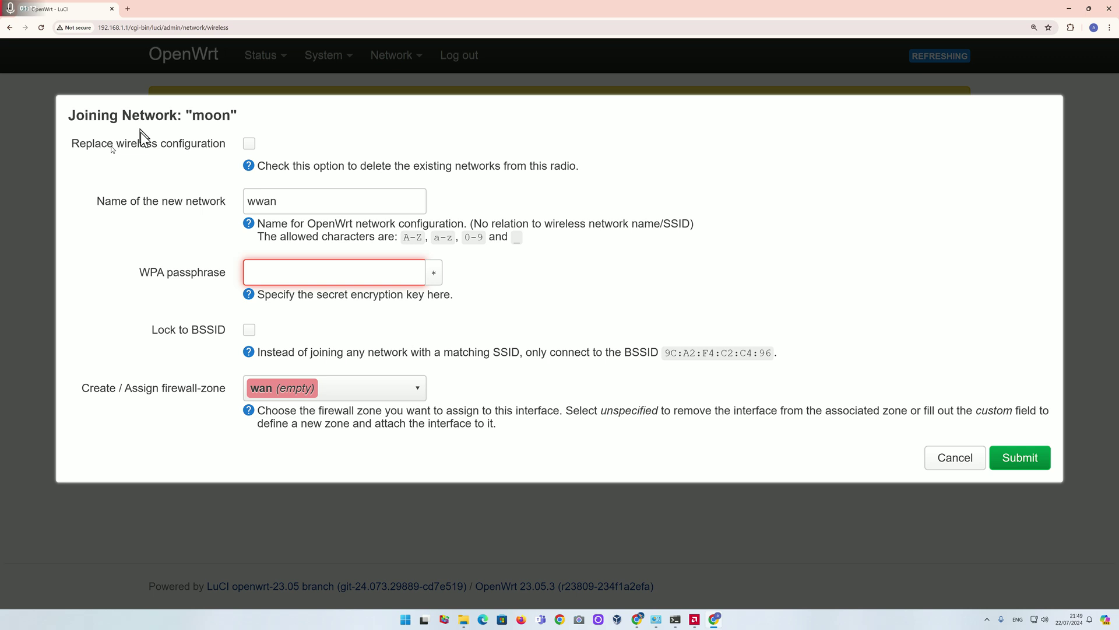
{"action": "left_click", "coordinate": [249, 145]}
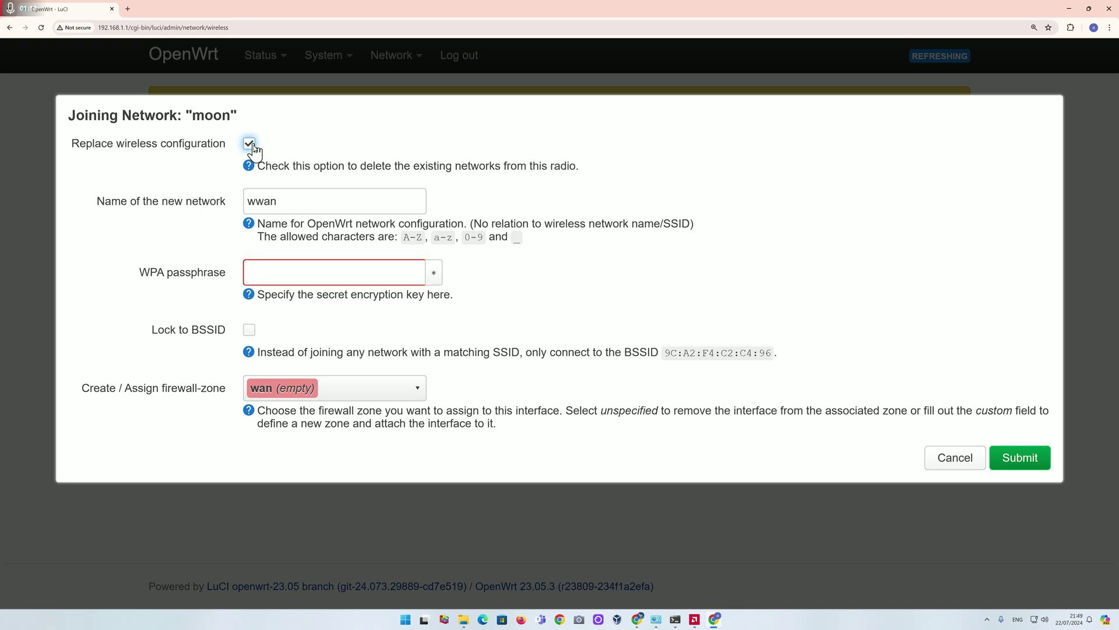
{"action": "left_click", "coordinate": [332, 275]}
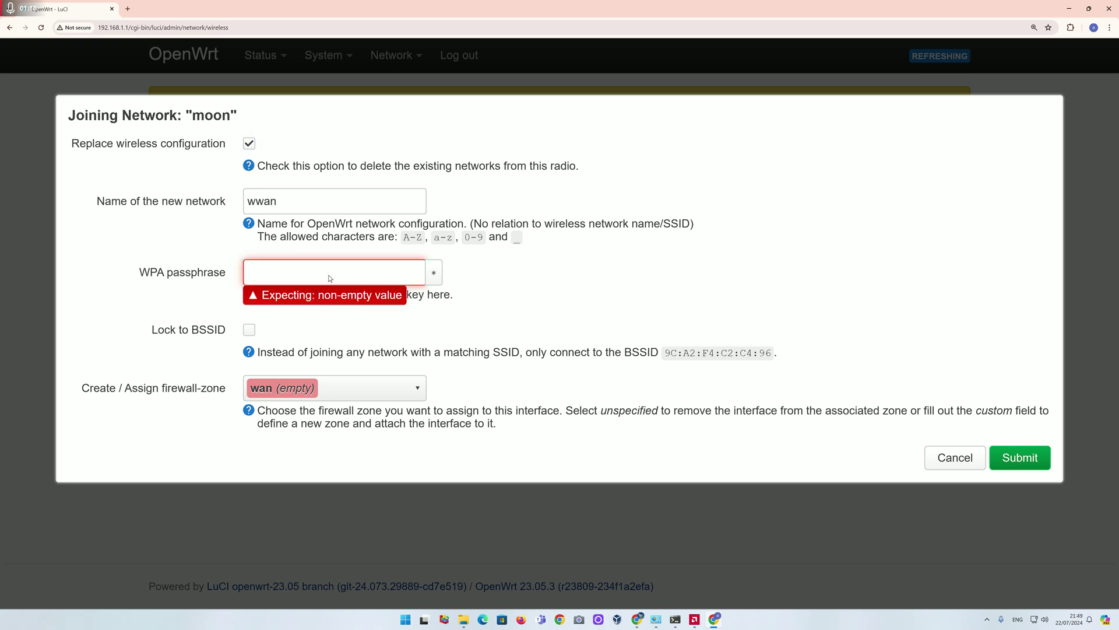
{"action": "type", "text": "••••••"}
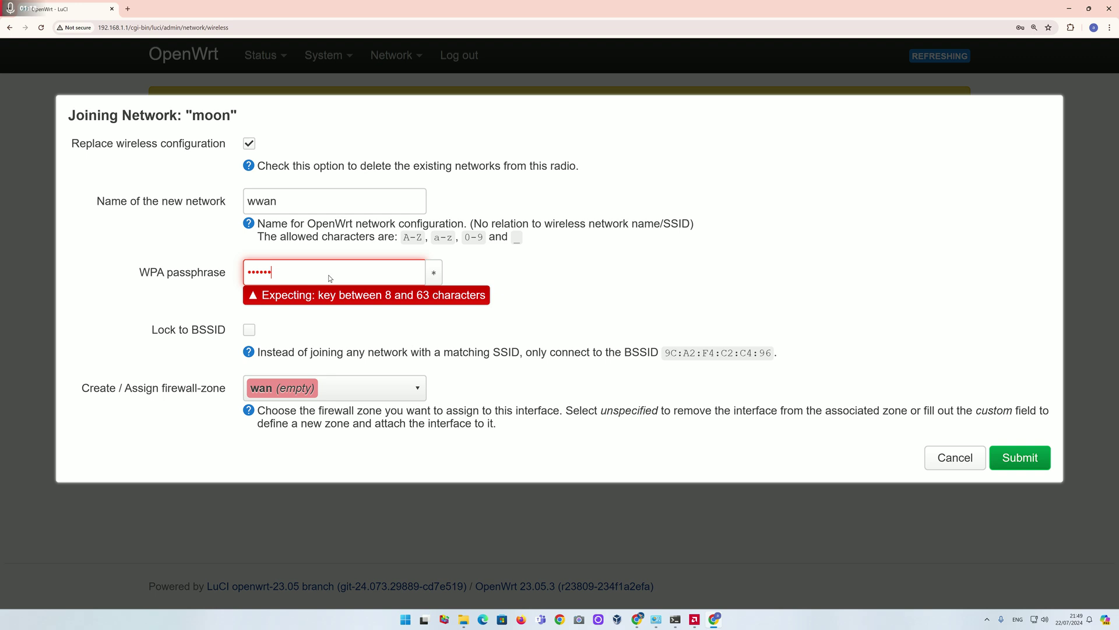
{"action": "type", "text": "••••"}
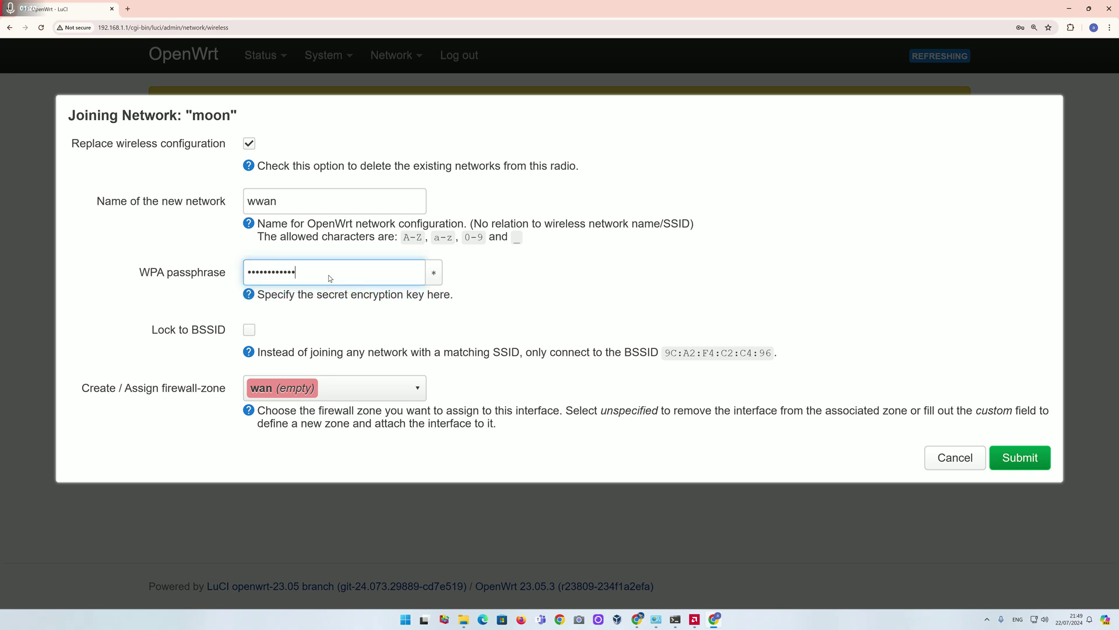
{"action": "type", "text": "••••••••••"}
- Submit the moon join, leaving mode AC, channel auto and width 20 MHz unchanged
{"action": "left_click", "coordinate": [1008, 472]}
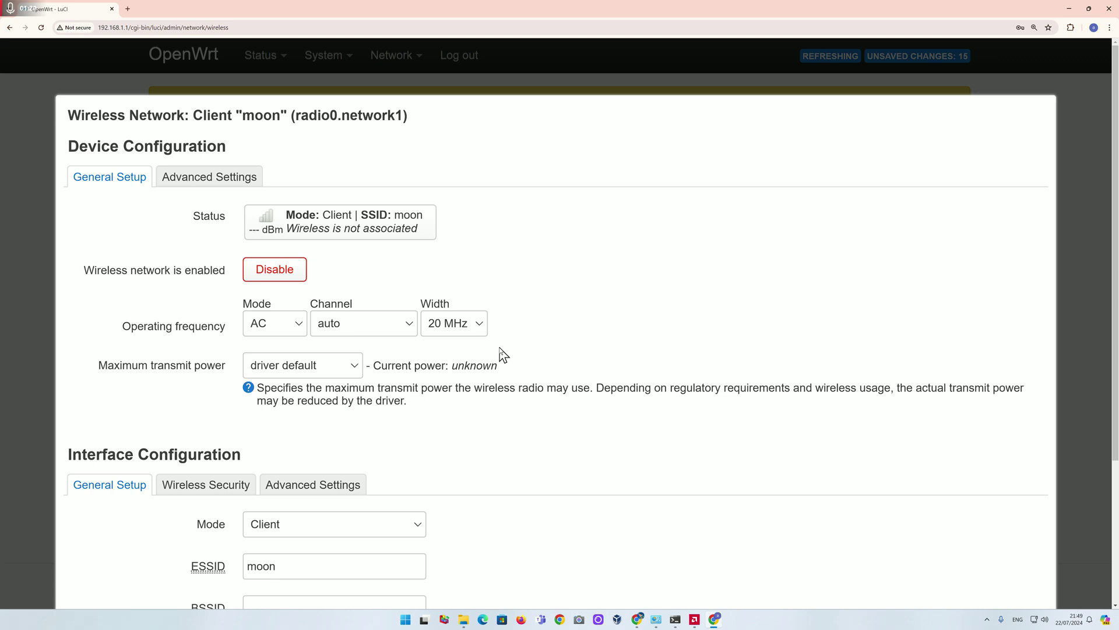
{"action": "left_click", "coordinate": [449, 324]}
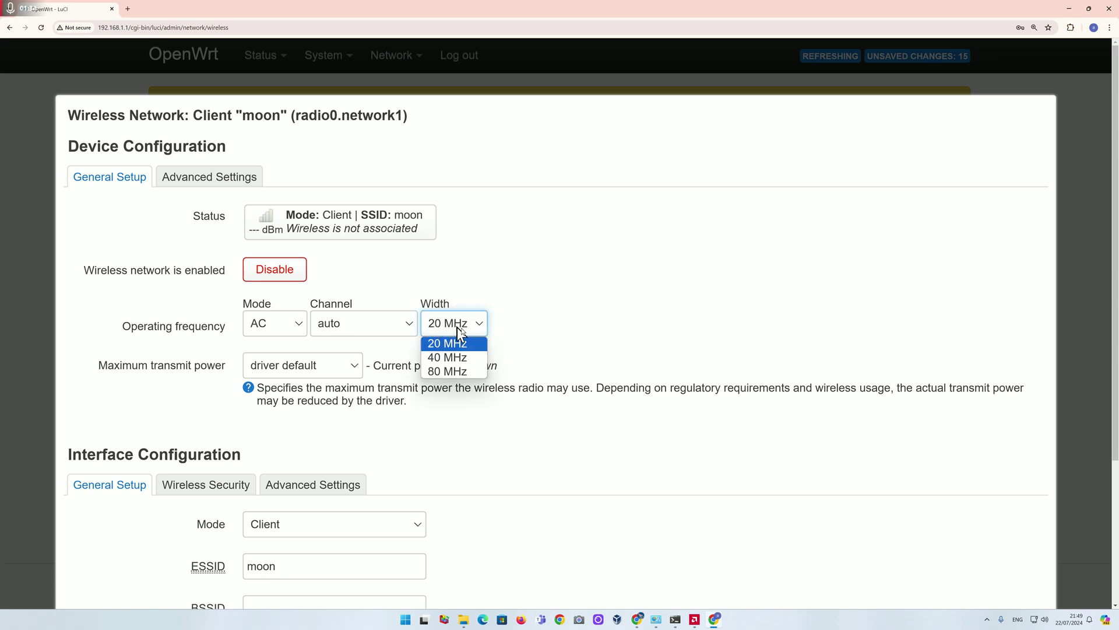
{"action": "left_click", "coordinate": [512, 323]}
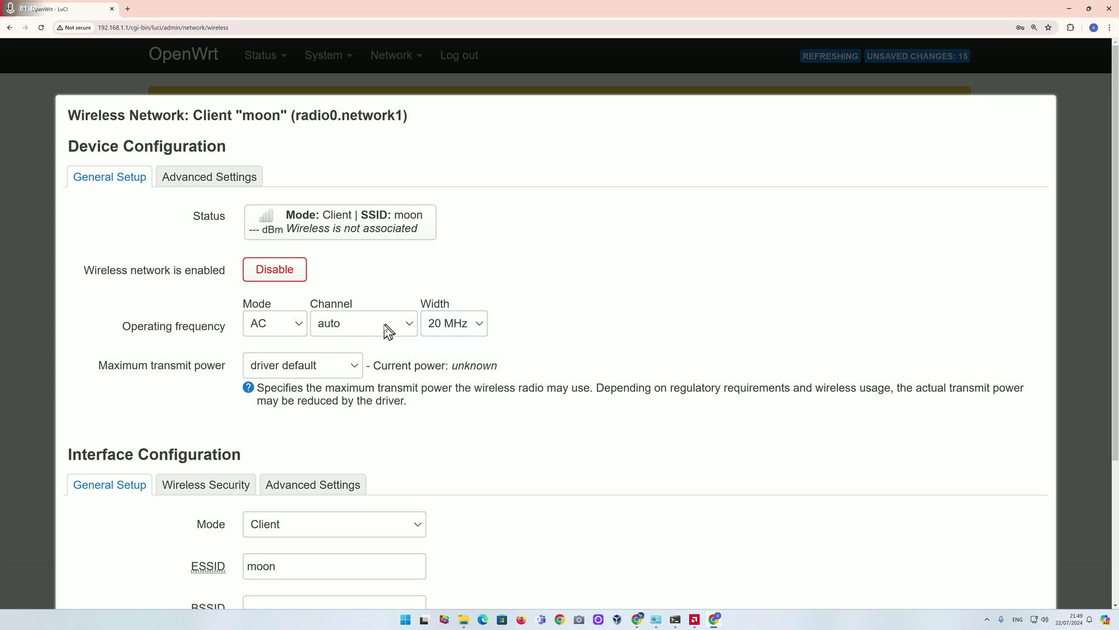
{"action": "left_click", "coordinate": [359, 328]}
{"action": "left_click", "coordinate": [516, 326]}
{"action": "left_click", "coordinate": [269, 324]}
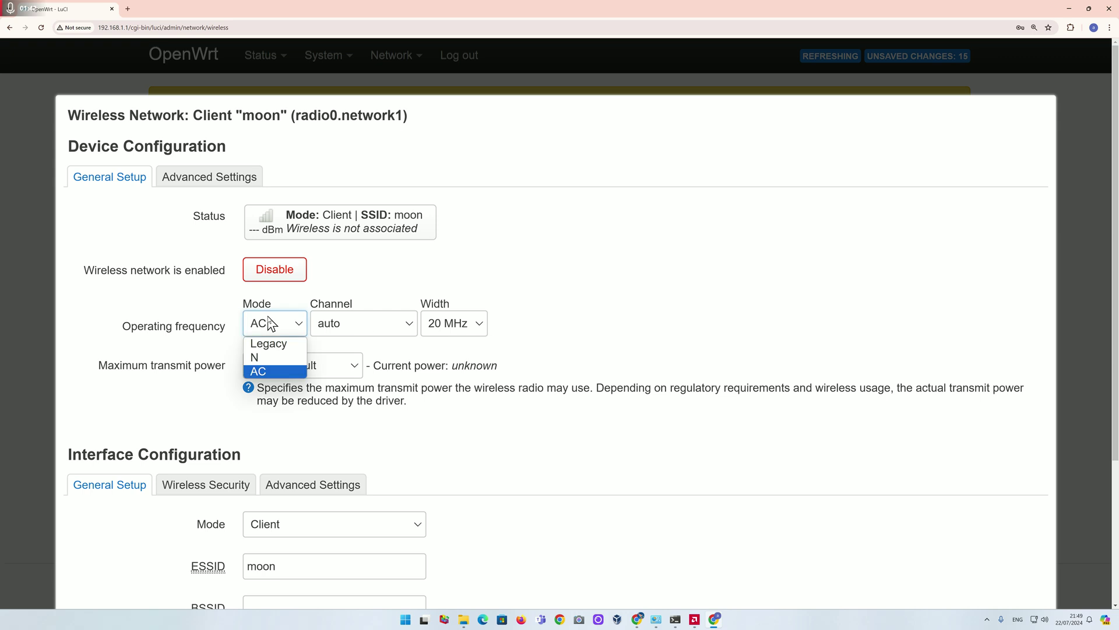
{"action": "left_click", "coordinate": [262, 371]}
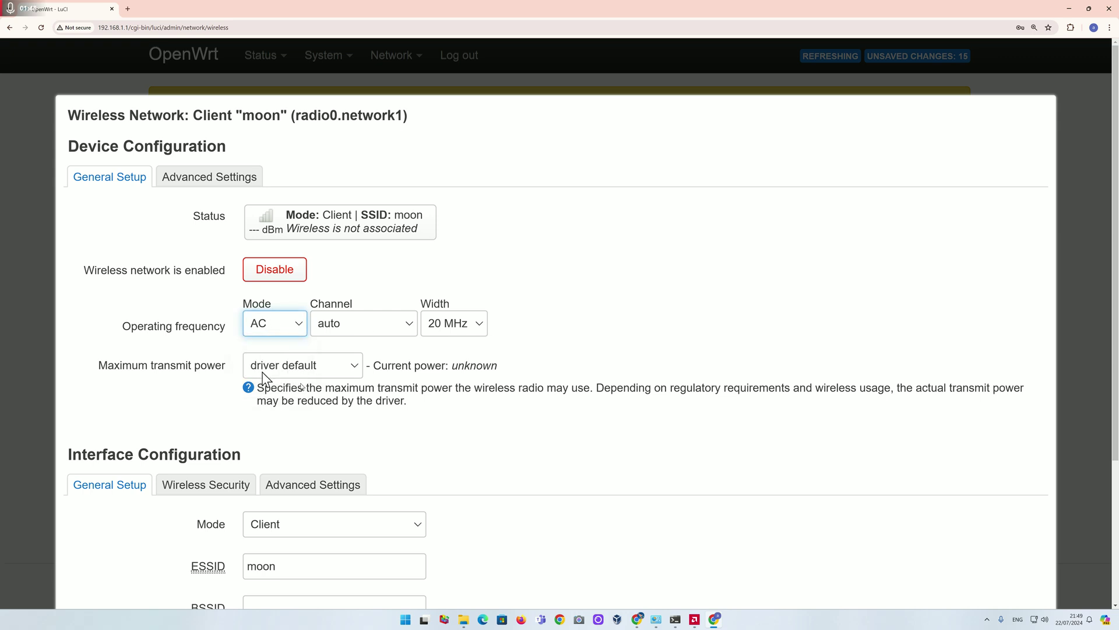
{"action": "left_click", "coordinate": [545, 344]}
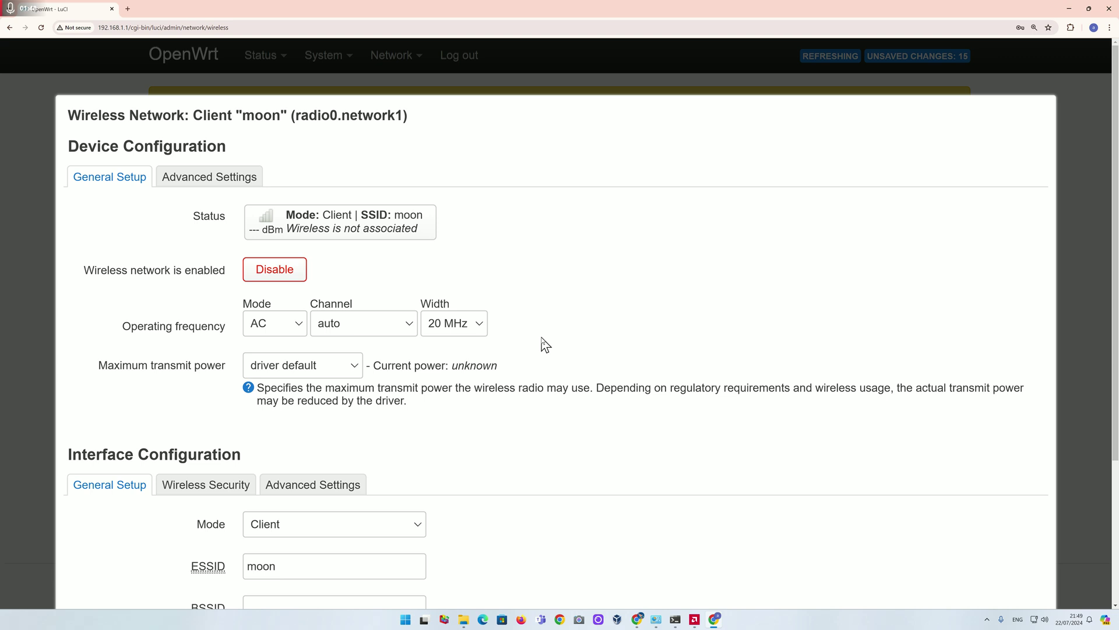
{"action": "scroll", "coordinate": [545, 344], "scroll_direction": "down", "scroll_amount": 3}
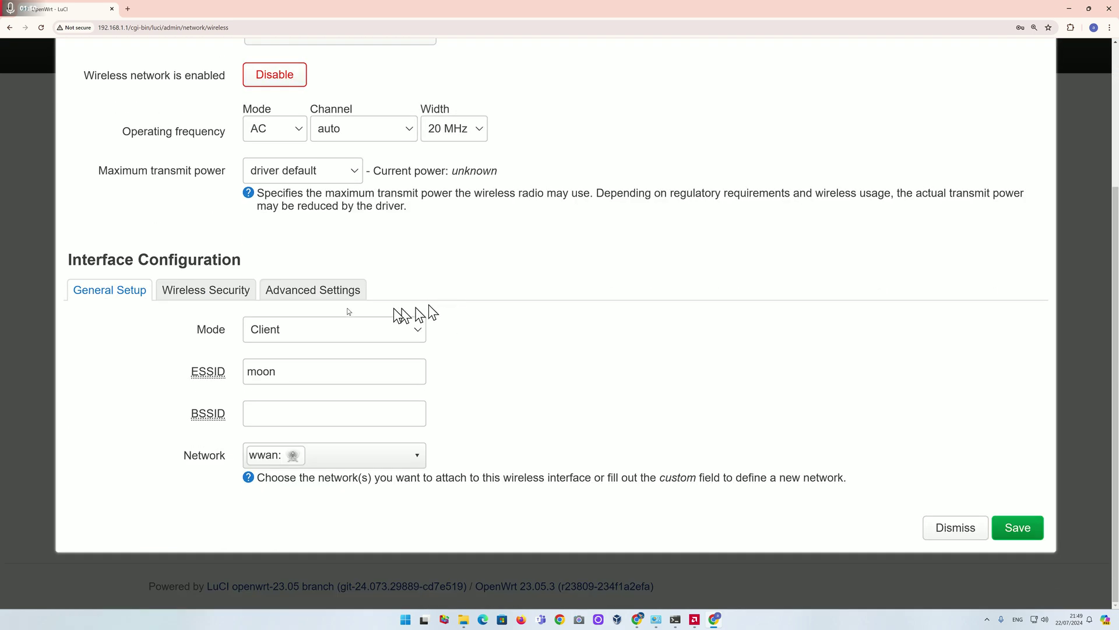
- Set moon's encryption to WPA2-PSK/WPA3-SAE Mixed on Wireless Security and save
{"action": "left_click", "coordinate": [211, 300]}
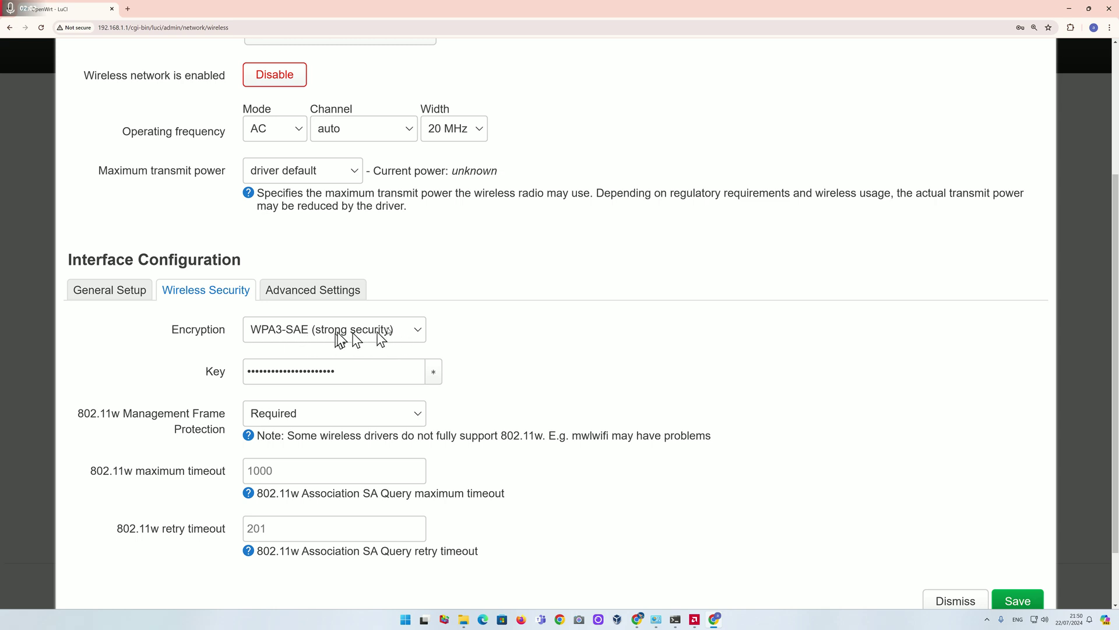
{"action": "left_click", "coordinate": [414, 331]}
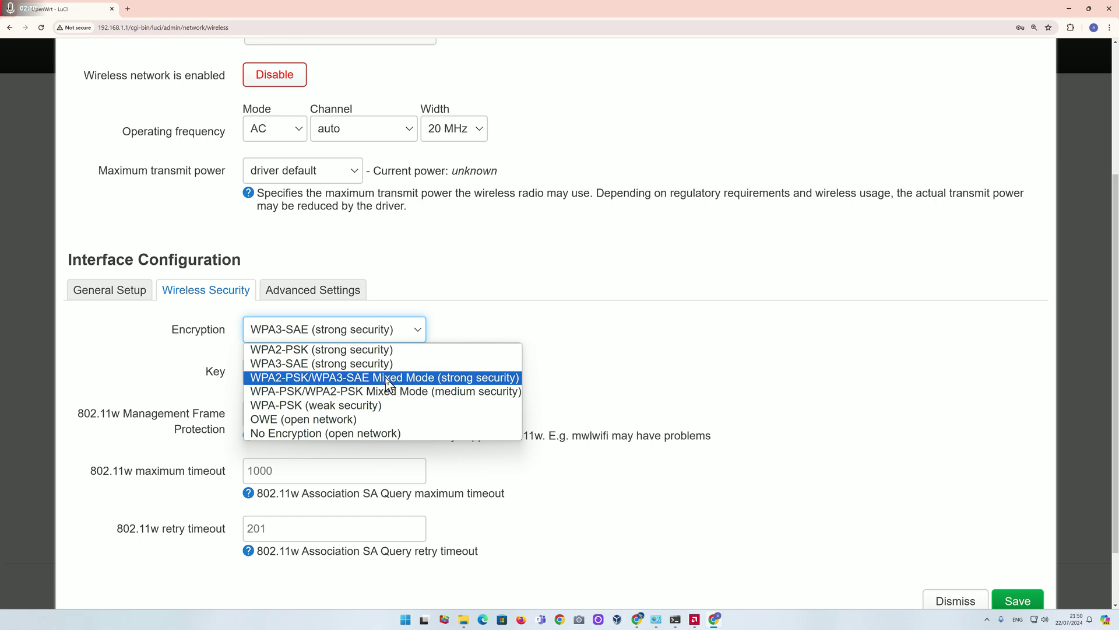
{"action": "left_click", "coordinate": [303, 383]}
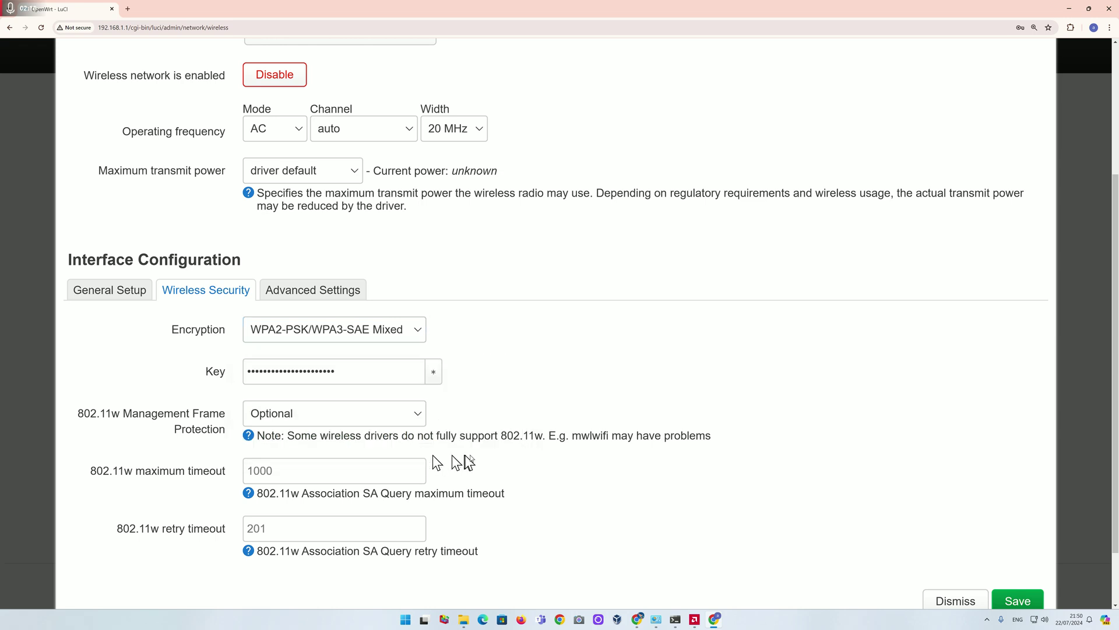
{"action": "scroll", "coordinate": [470, 462], "scroll_direction": "down", "scroll_amount": 2}
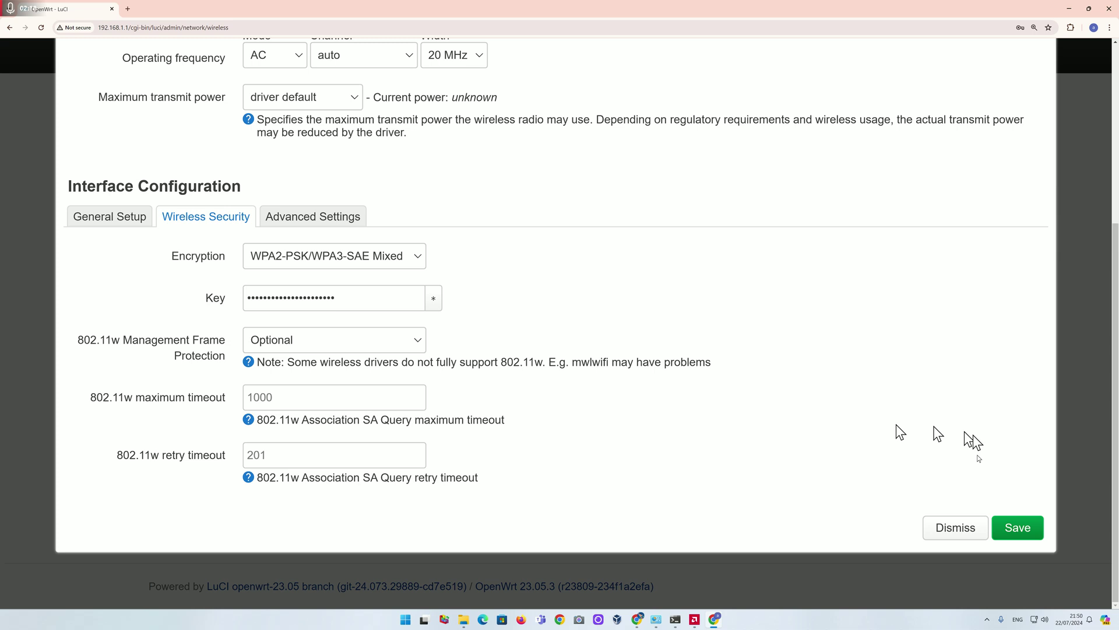
{"action": "left_click", "coordinate": [1017, 531]}
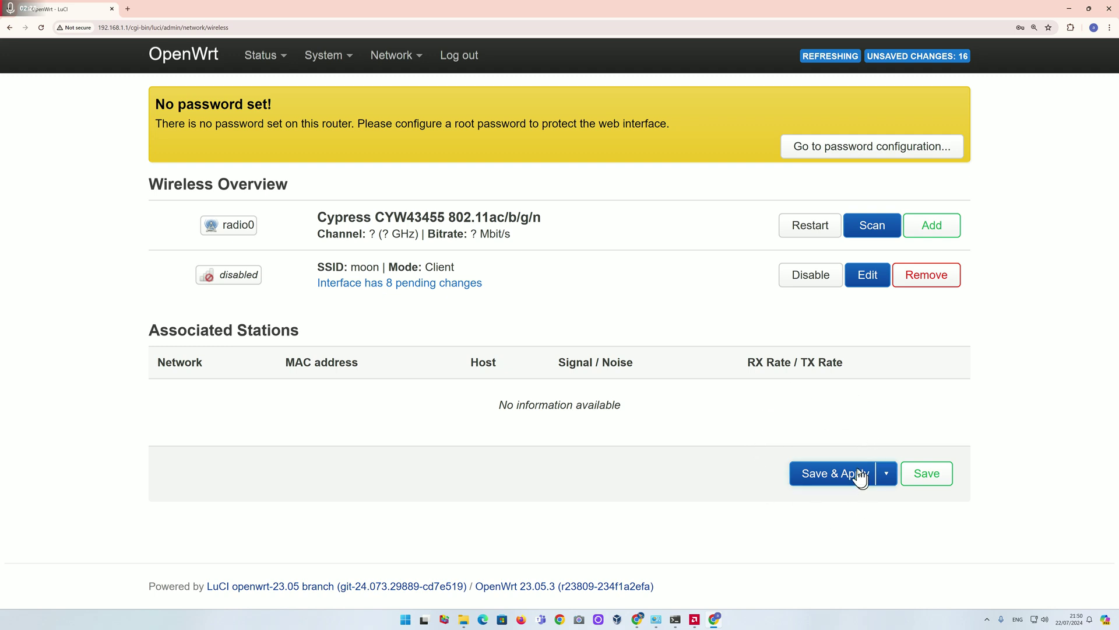
- Save & Apply the 8 pending changes so the router connects to moon
{"action": "left_click", "coordinate": [832, 477]}
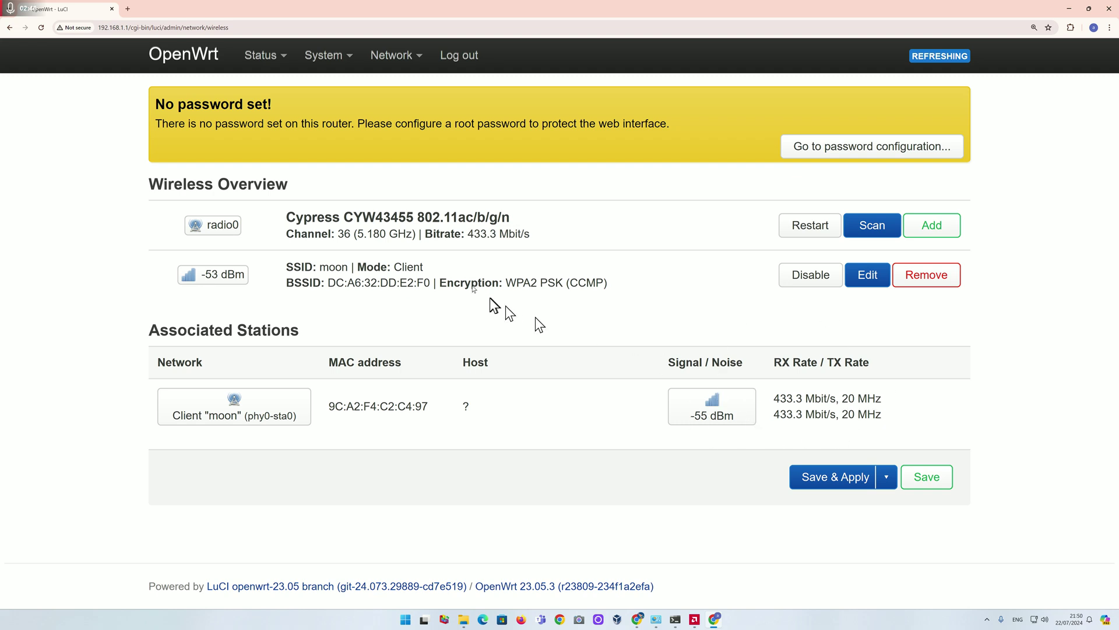
- Confirm on the Interfaces page that wwan received 192.168.50.59/24 via DHCP
{"action": "mouse_move", "coordinate": [391, 54]}
{"action": "left_click", "coordinate": [395, 88]}
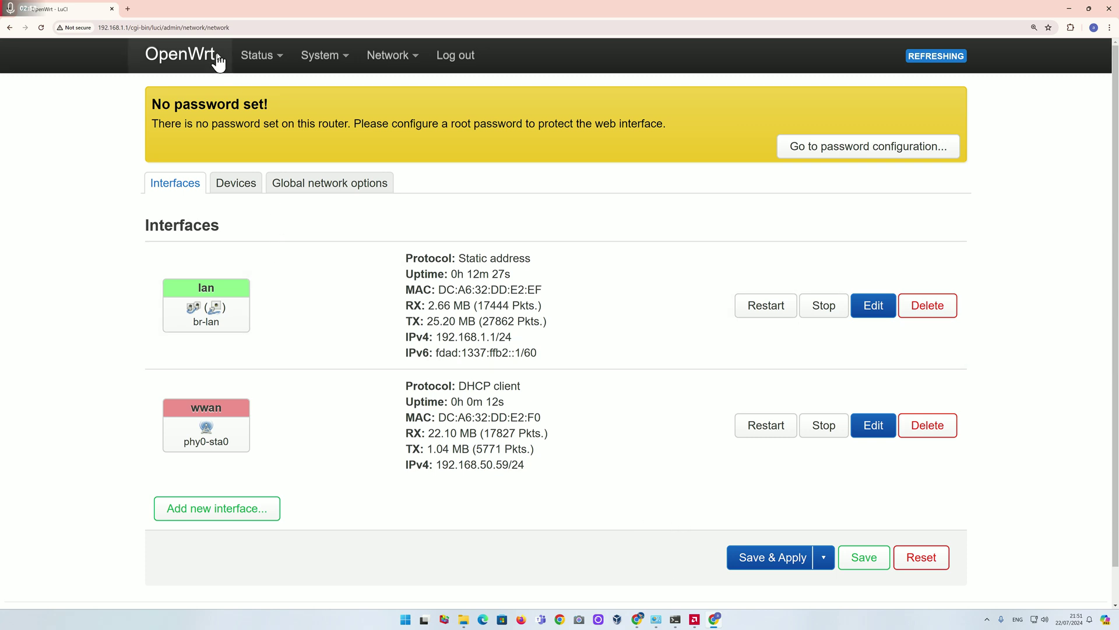
{"action": "left_click", "coordinate": [384, 33]}
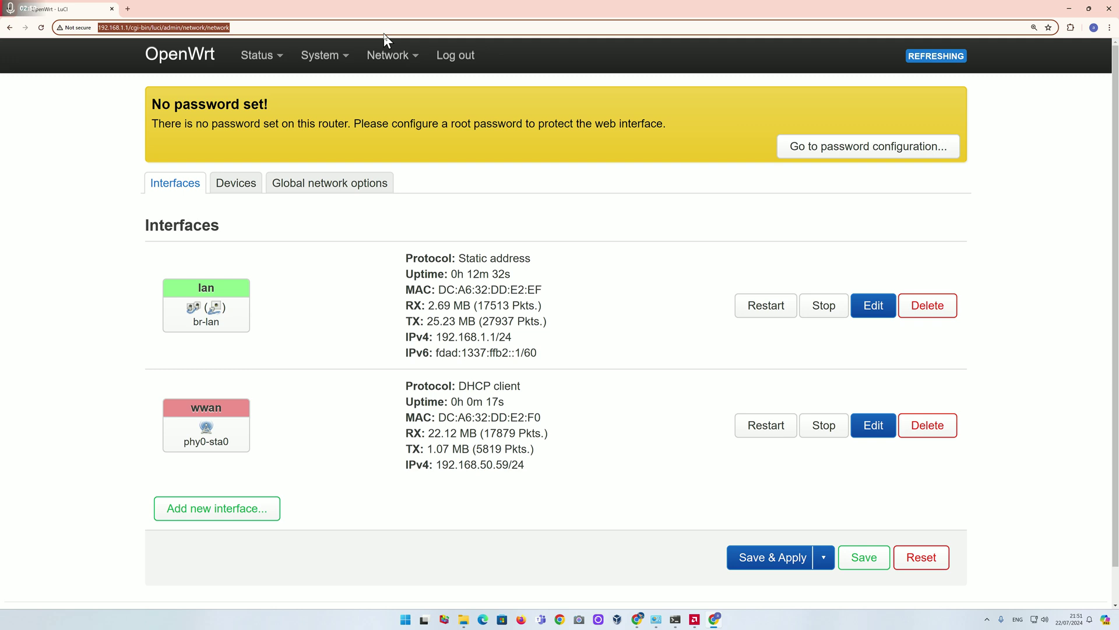
{"action": "type", "text": "msn.com"}
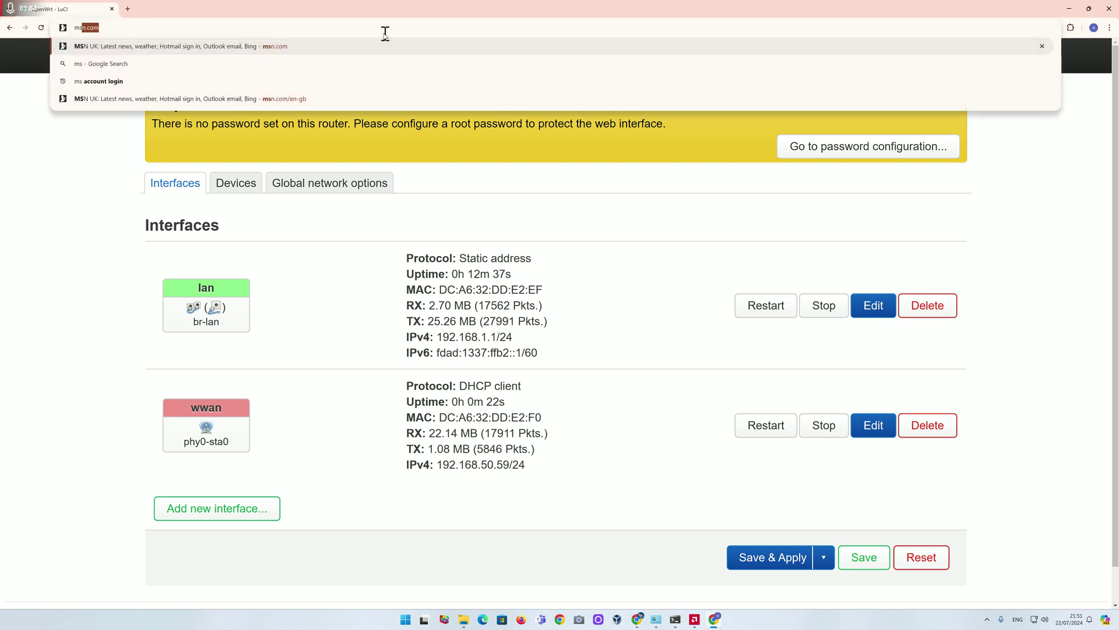
{"action": "key", "text": "Return"}
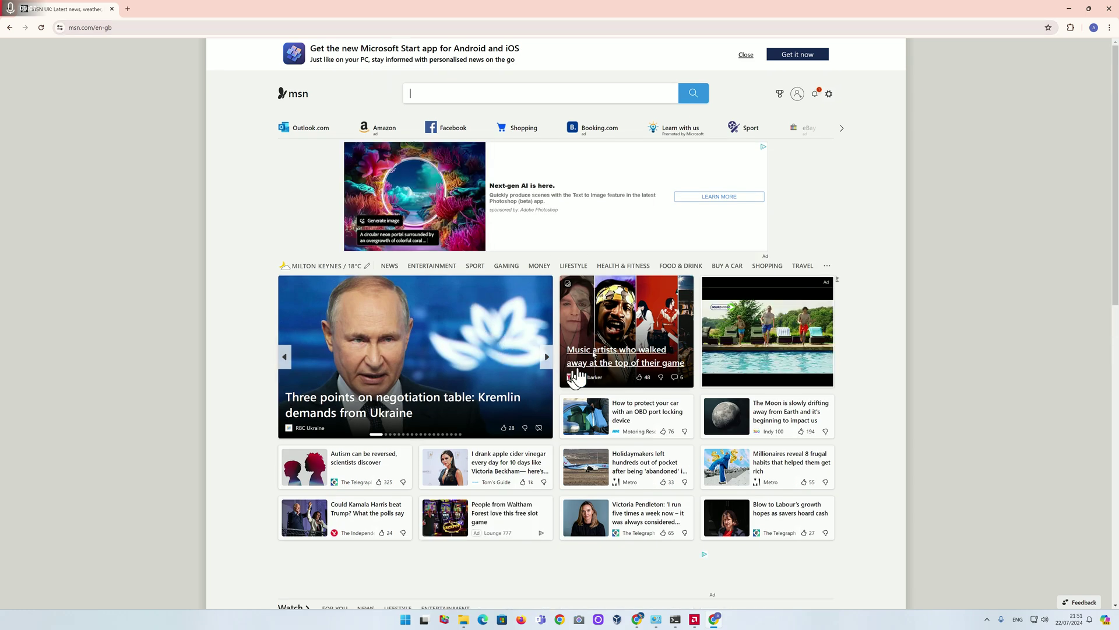
{"action": "left_click", "coordinate": [578, 369]}
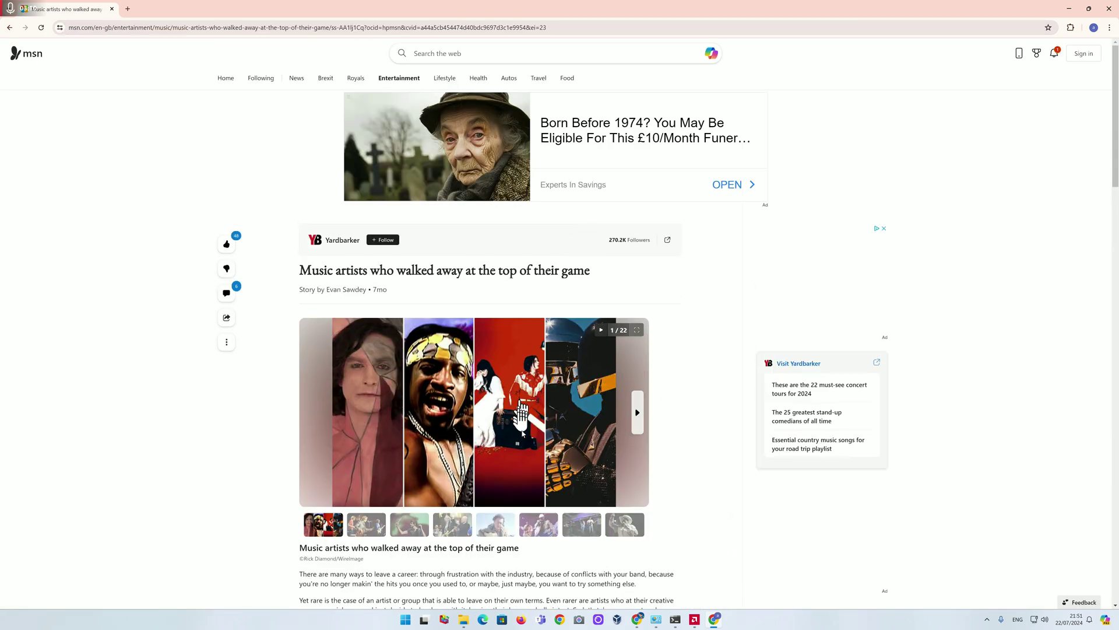
{"action": "scroll", "coordinate": [524, 426], "scroll_direction": "down", "scroll_amount": 4}
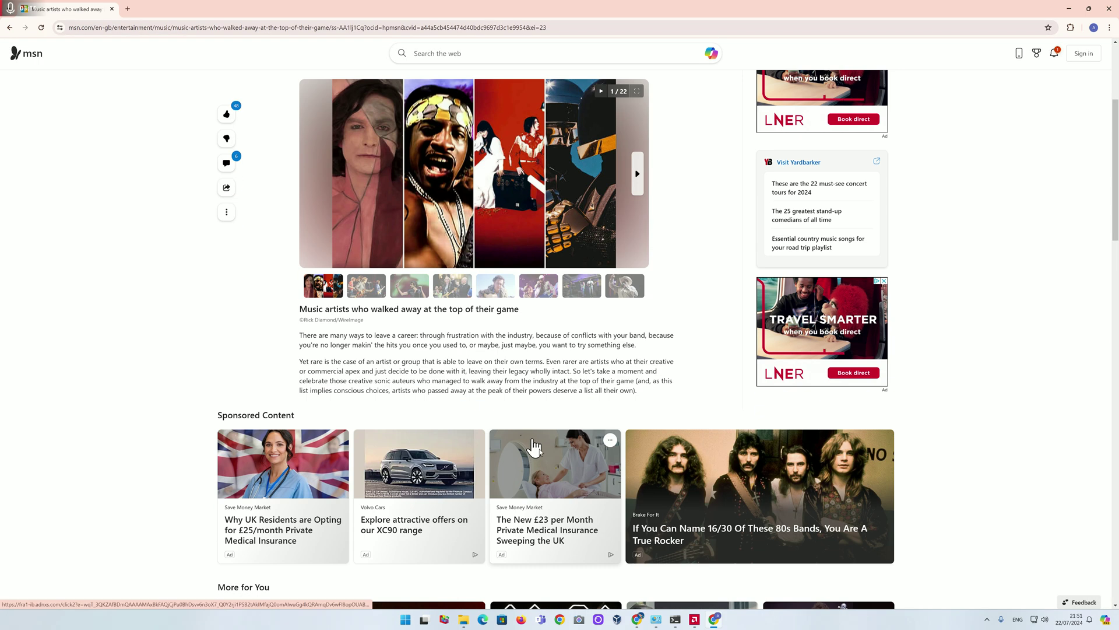
{"action": "left_click", "coordinate": [642, 475]}
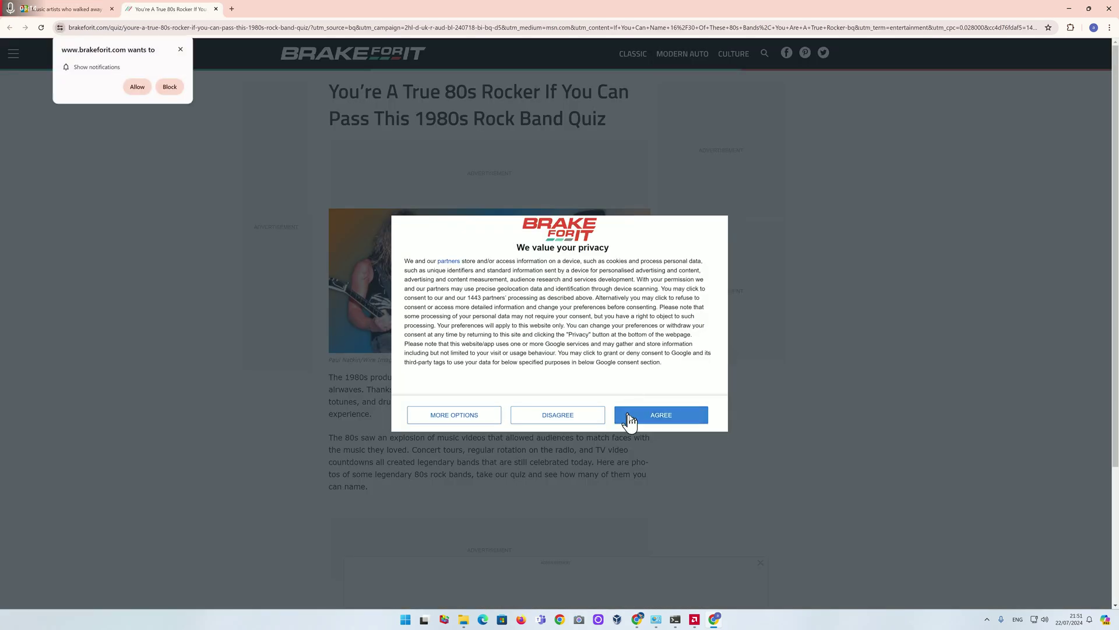
{"action": "left_click", "coordinate": [629, 417]}
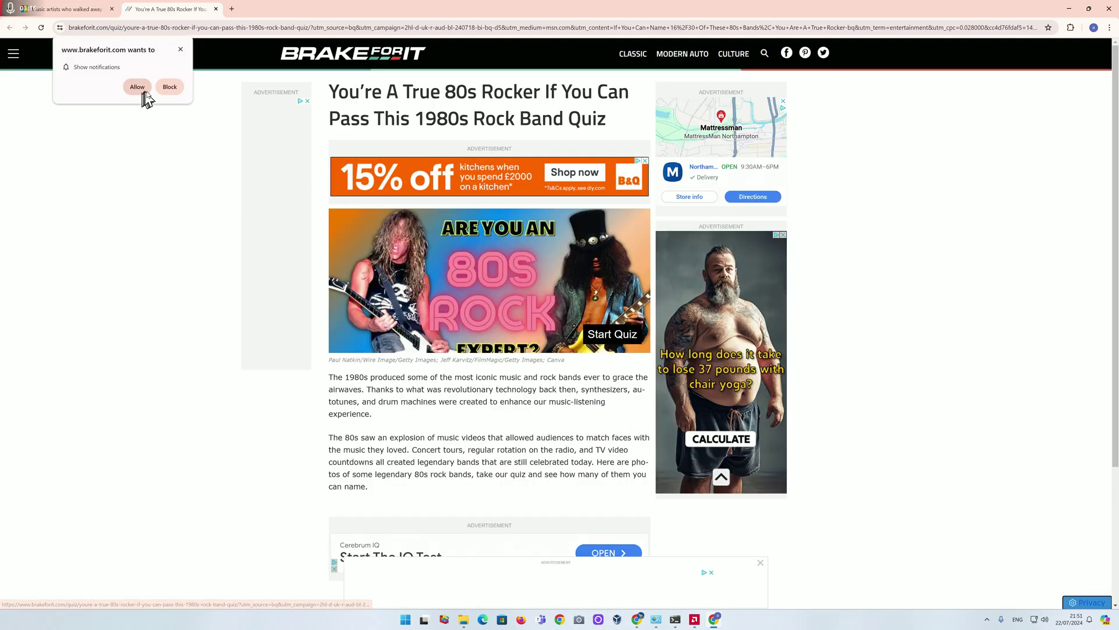
{"action": "left_click", "coordinate": [170, 88]}
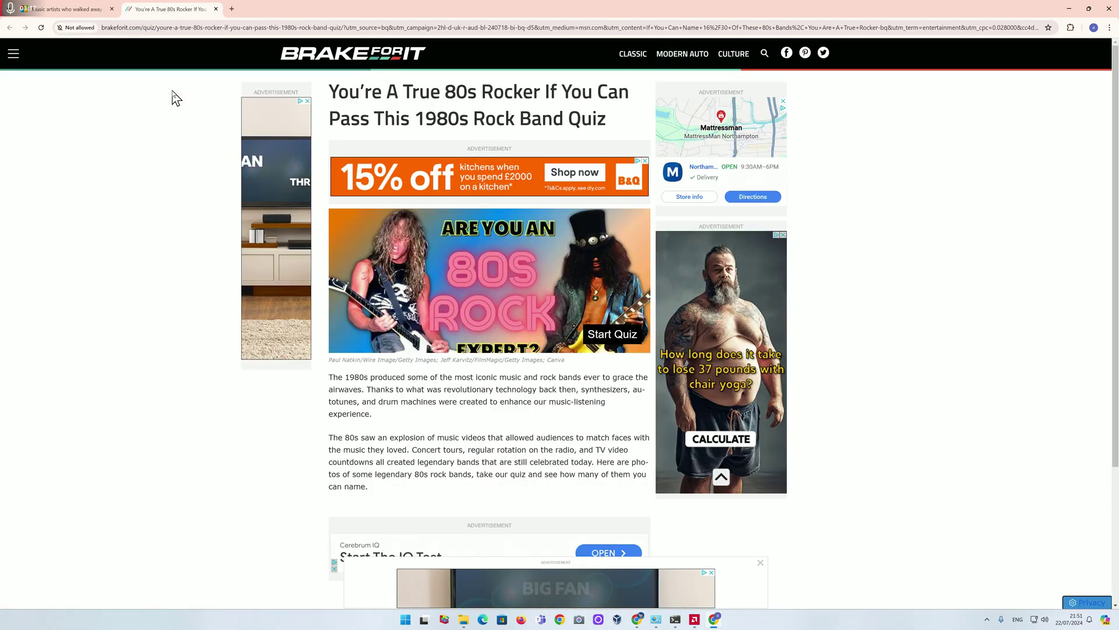
{"action": "left_click", "coordinate": [215, 8]}
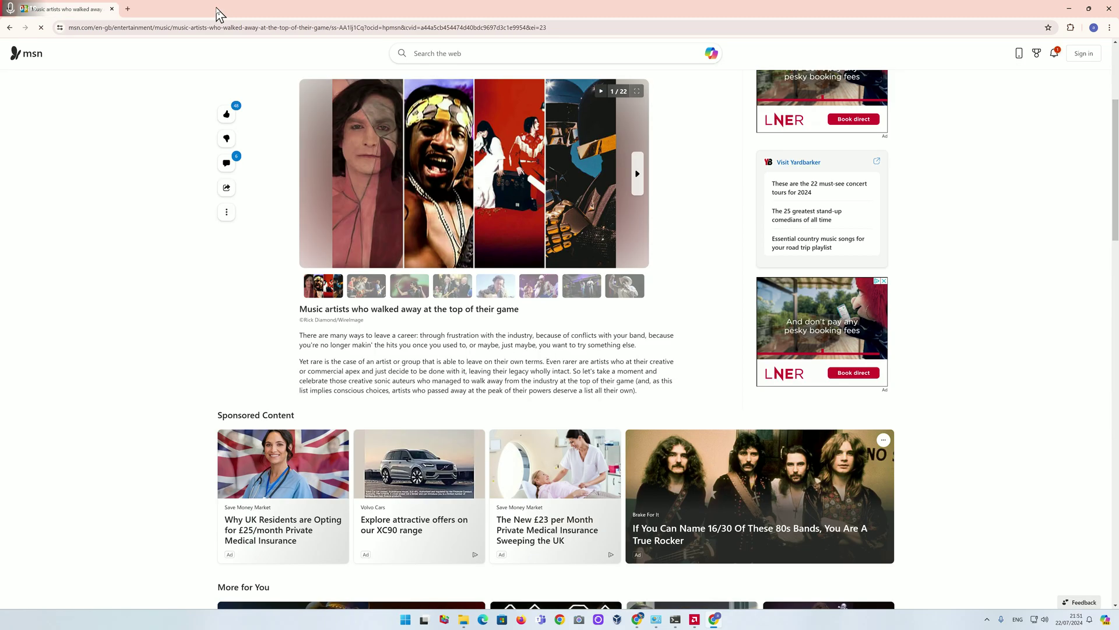
{"action": "left_click", "coordinate": [9, 27]}
{"action": "left_click", "coordinate": [9, 27]}
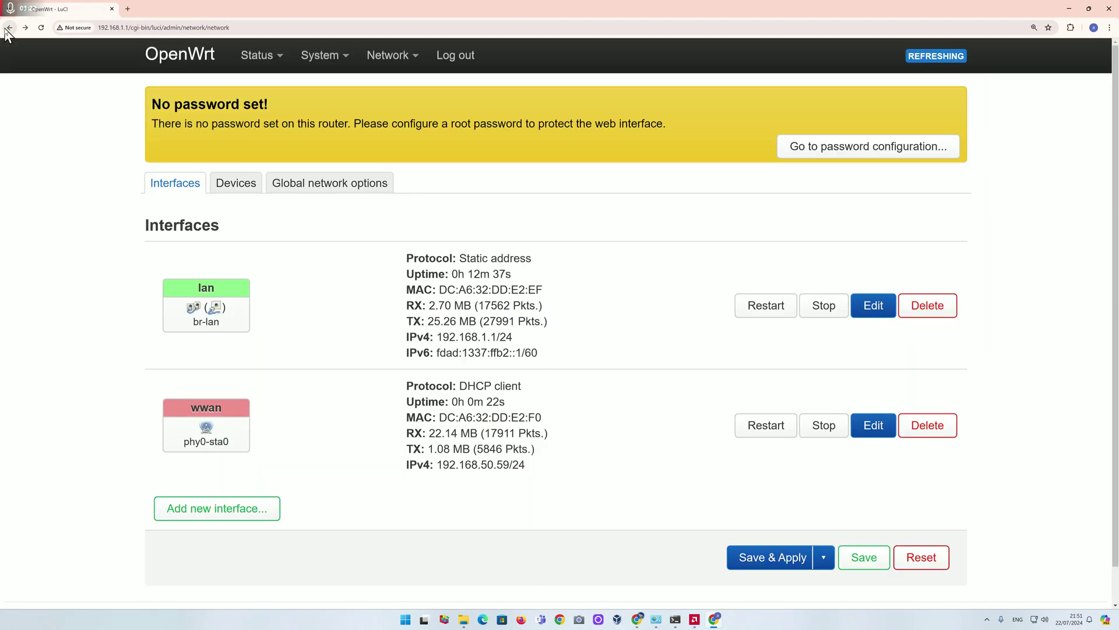
- Reopen moon's settings, verify WPA2-PSK/WPA3-SAE Mixed encryption, and dismiss without changes
{"action": "mouse_move", "coordinate": [392, 58]}
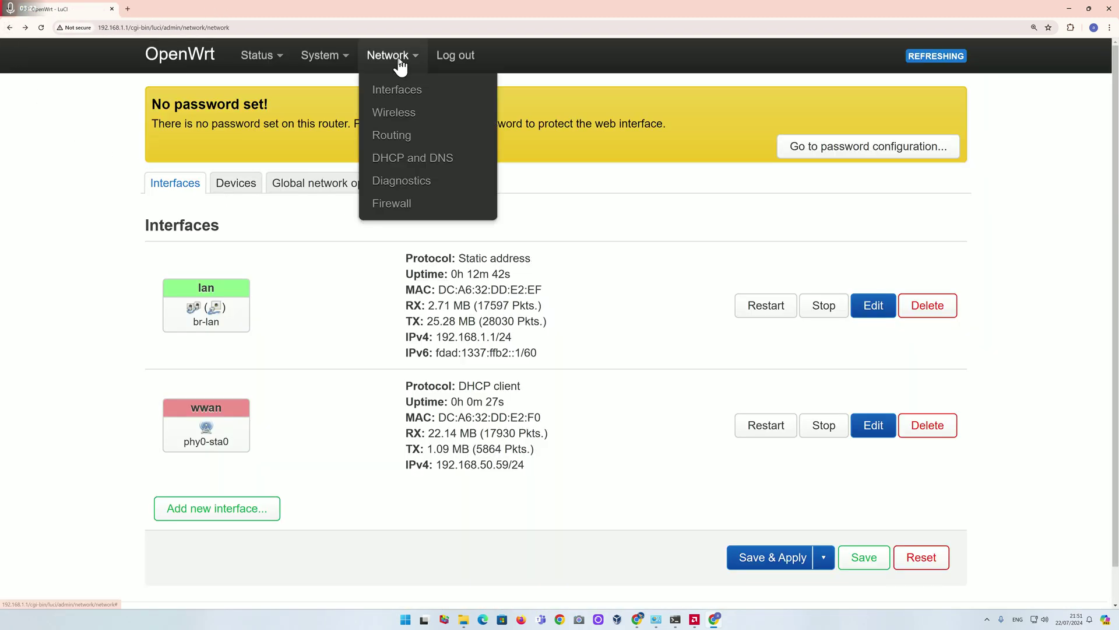
{"action": "left_click", "coordinate": [396, 113]}
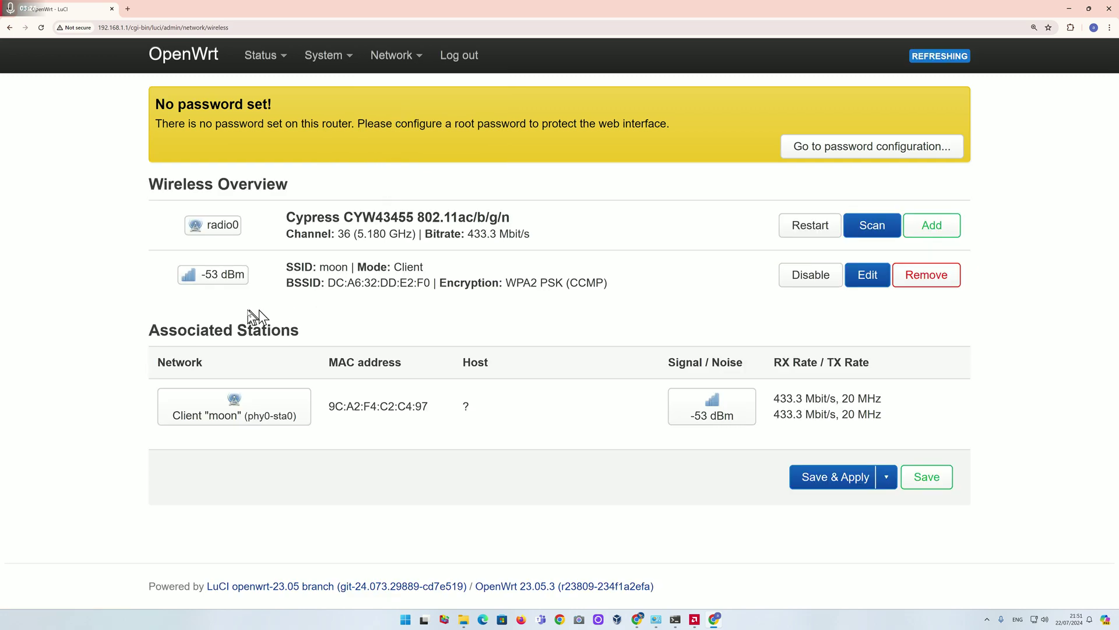
{"action": "left_click", "coordinate": [863, 284]}
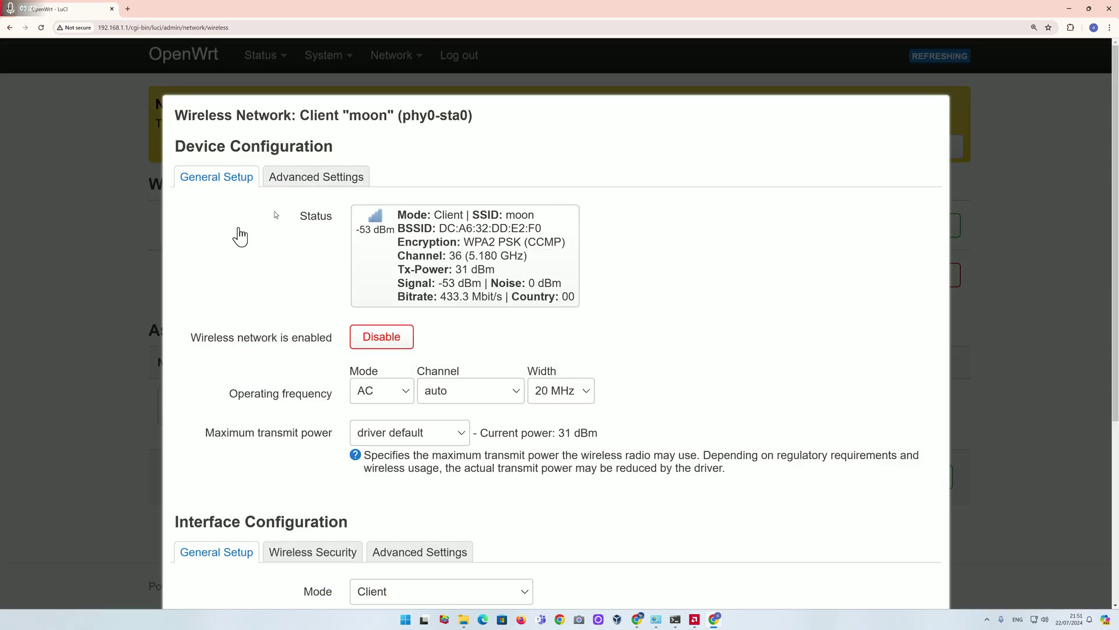
{"action": "scroll", "coordinate": [315, 303], "scroll_direction": "down", "scroll_amount": 5}
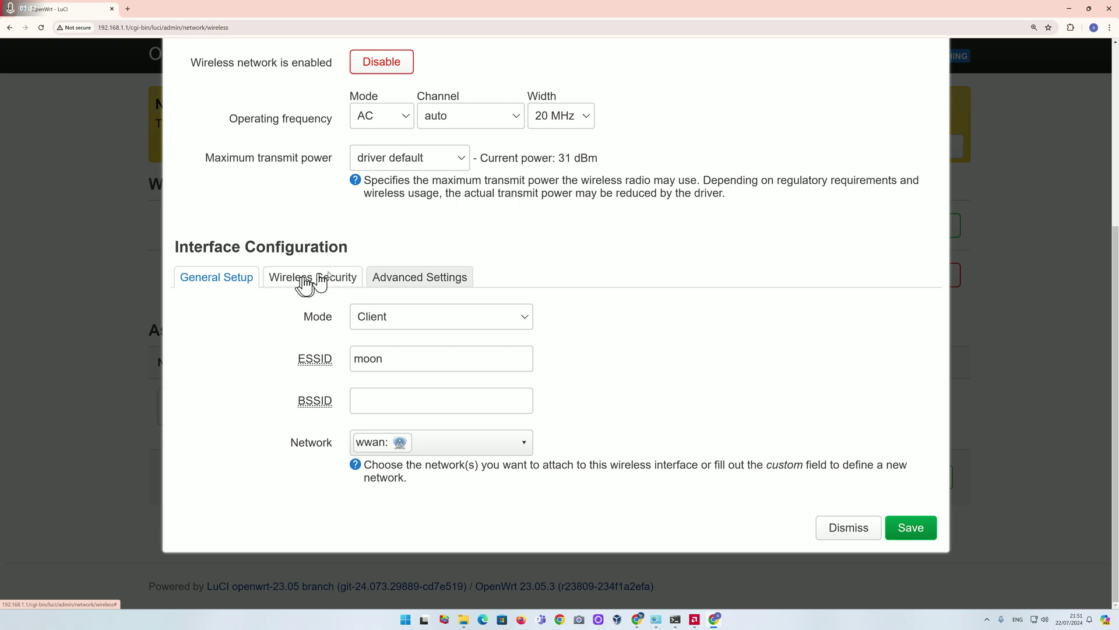
{"action": "left_click", "coordinate": [312, 280]}
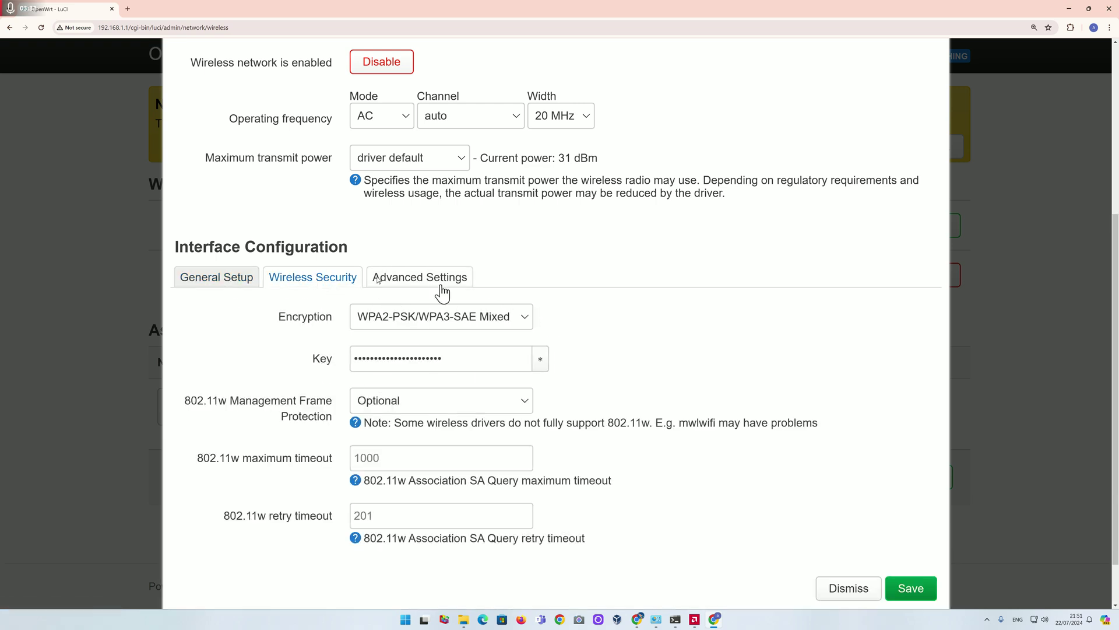
{"action": "left_click", "coordinate": [524, 320]}
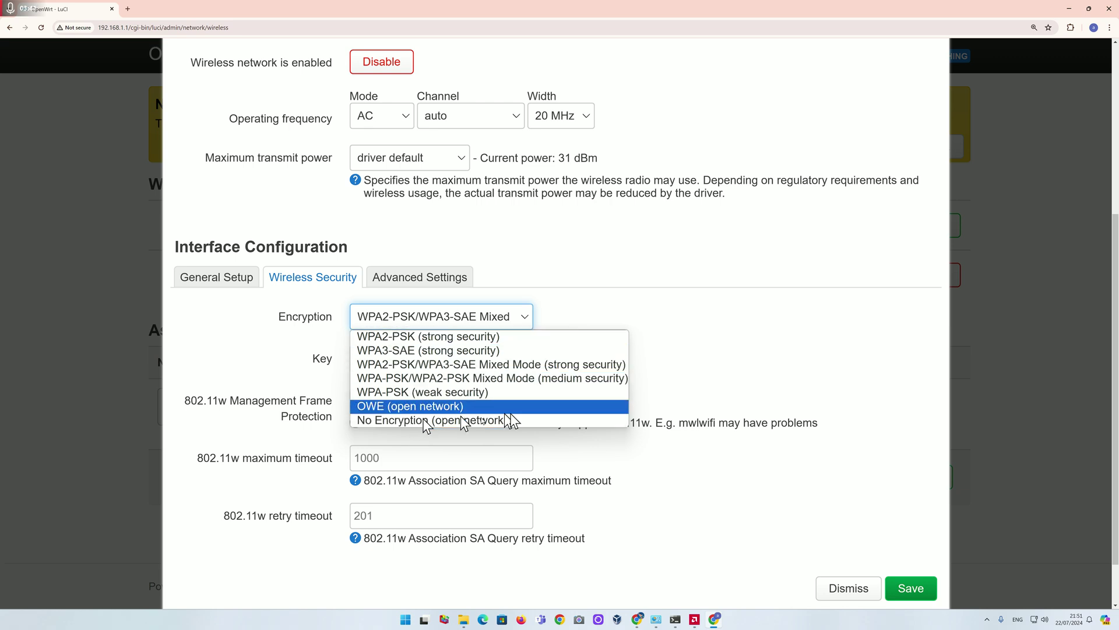
{"action": "left_click", "coordinate": [684, 331]}
{"action": "scroll", "coordinate": [736, 397], "scroll_direction": "down", "scroll_amount": 1}
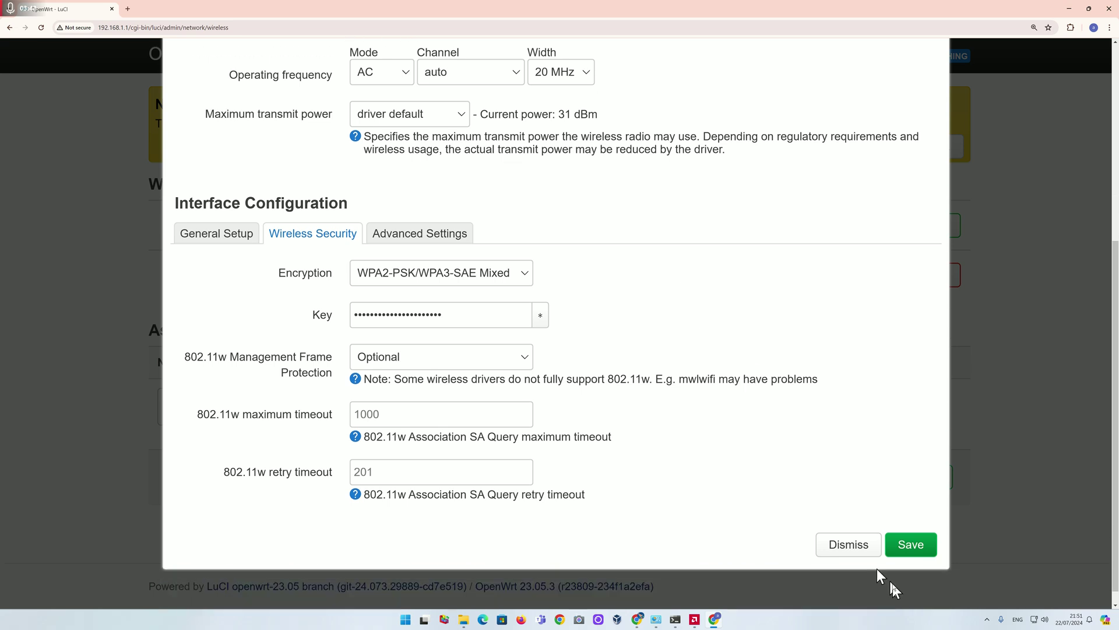
{"action": "left_click", "coordinate": [851, 559]}
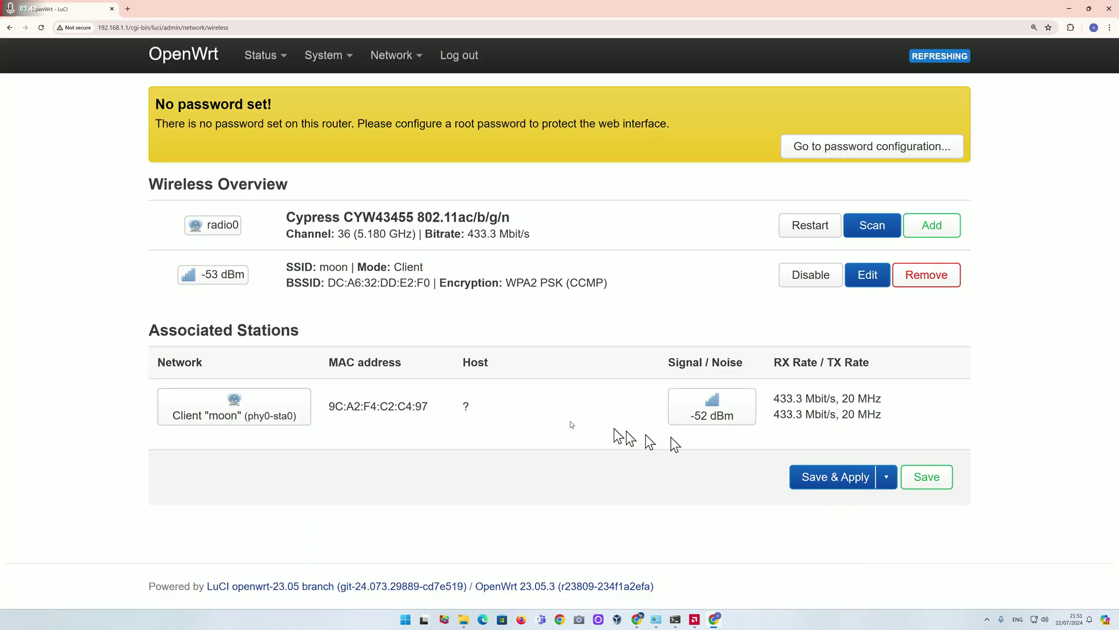